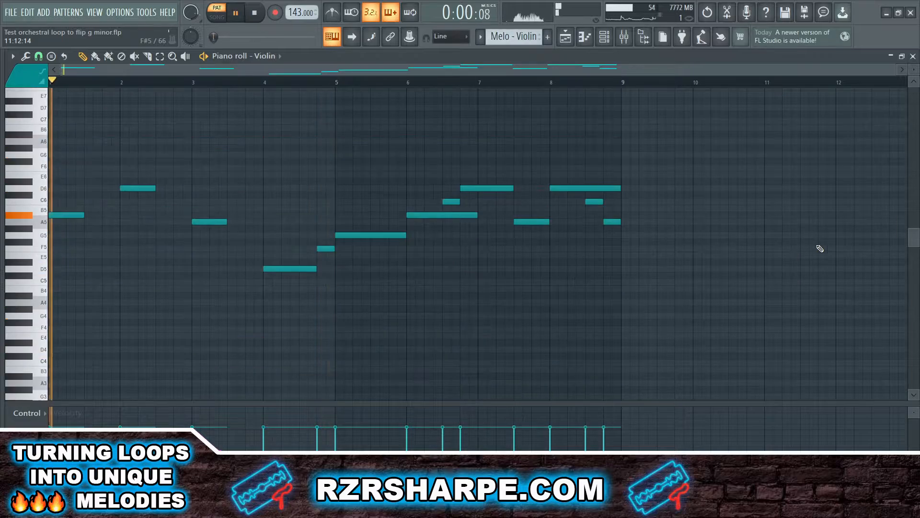
Step: Listen to the Melo - Violin pattern, and play the arrangement from the start, from bar 9 and from bar 17
{"action": "key", "text": "space"}
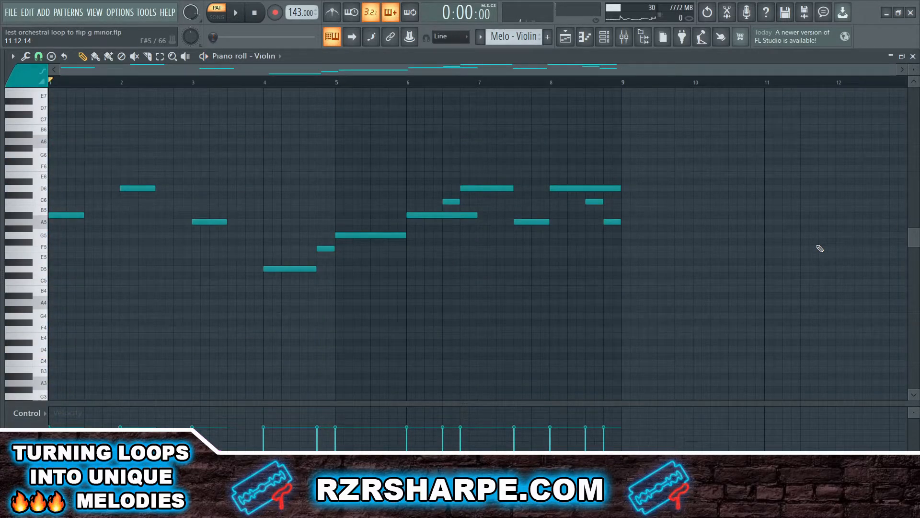
{"action": "key", "text": "space"}
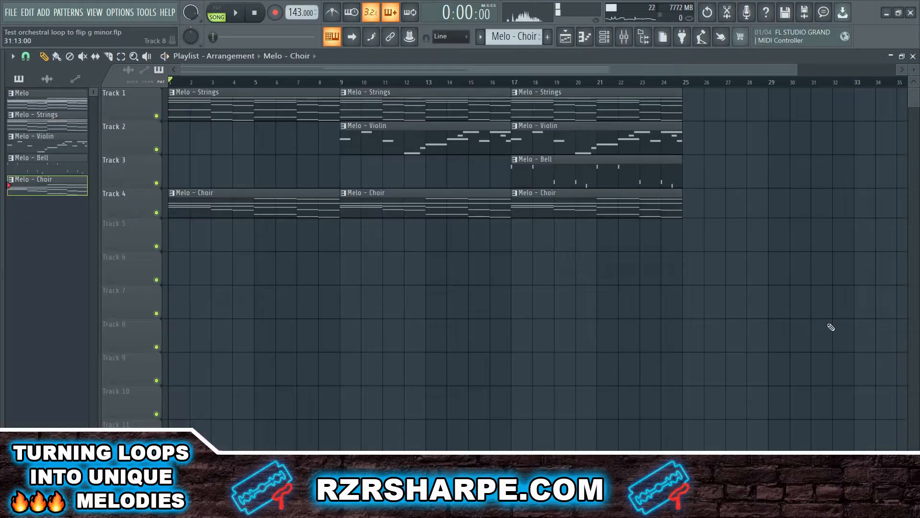
{"action": "key", "text": "space"}
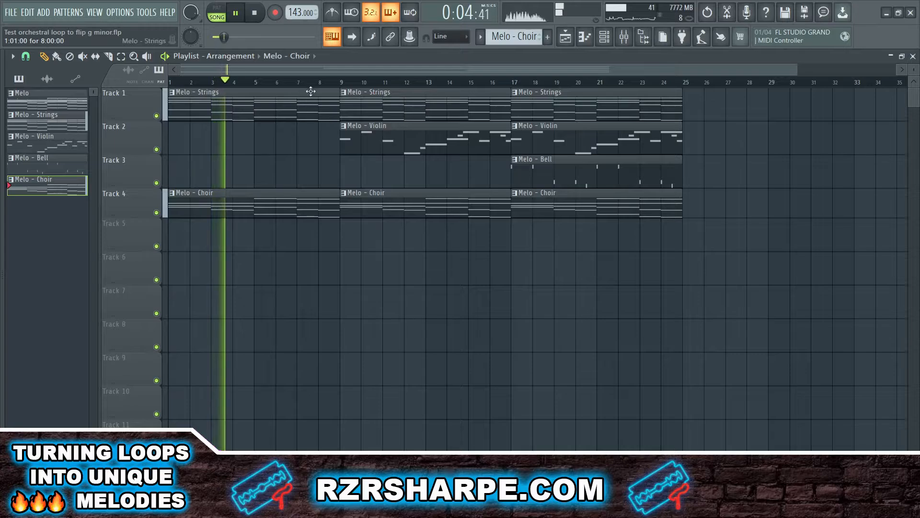
{"action": "left_click", "coordinate": [341, 82]}
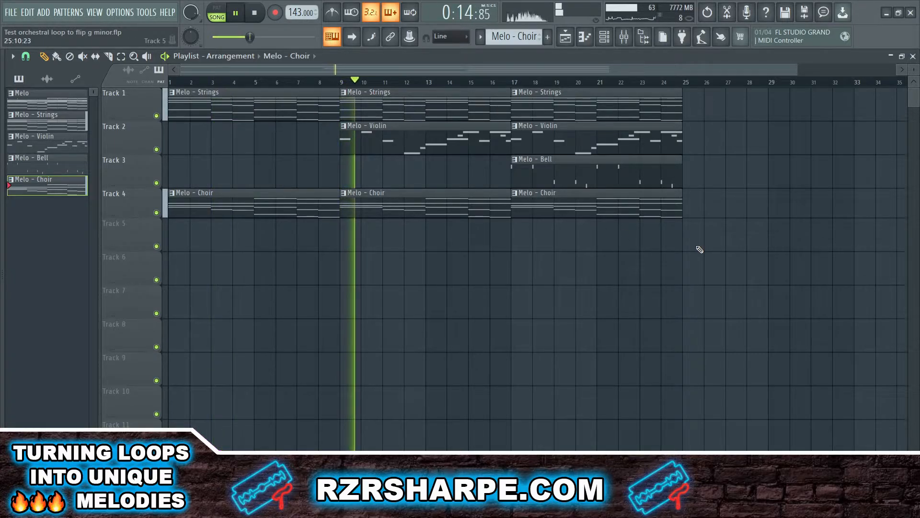
{"action": "left_click", "coordinate": [513, 84]}
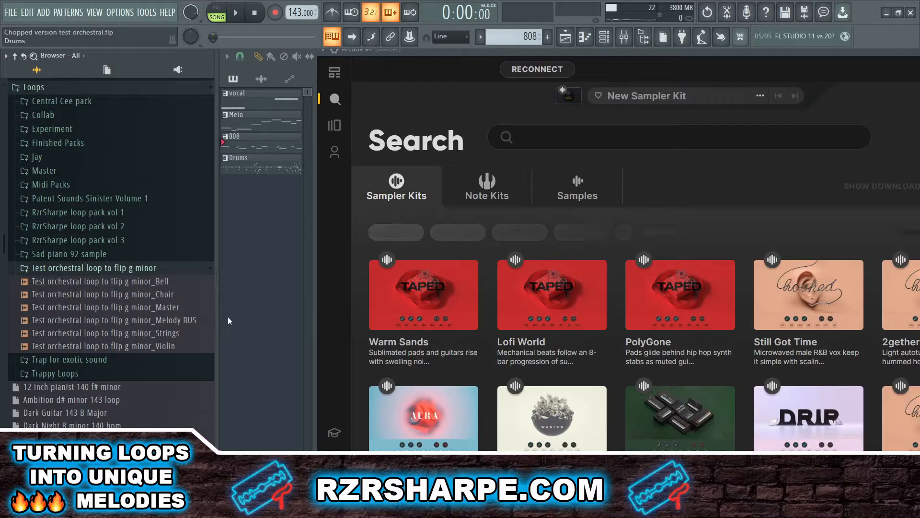
Step: Add the "Test orchestral loop to flip g minor_Master" loop to Arcade's own samples and generate a kit from it
{"action": "left_click", "coordinate": [334, 152]}
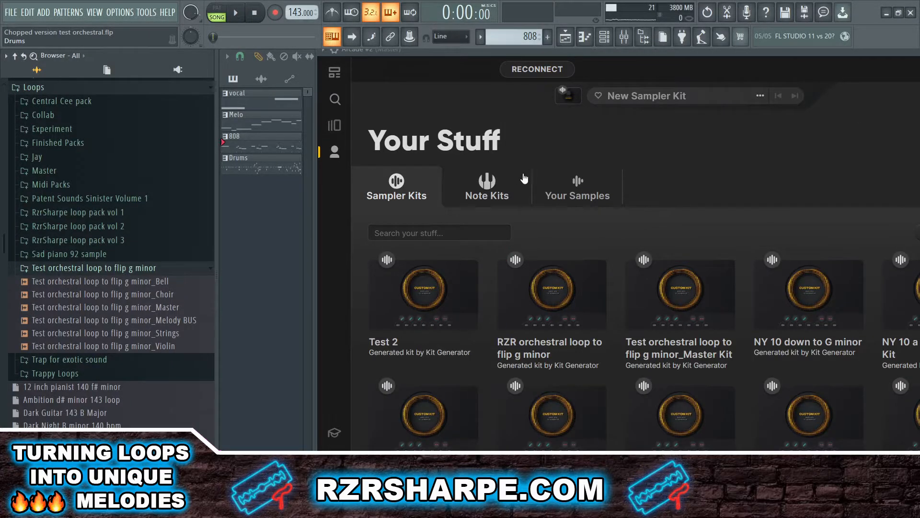
{"action": "left_click", "coordinate": [572, 181]}
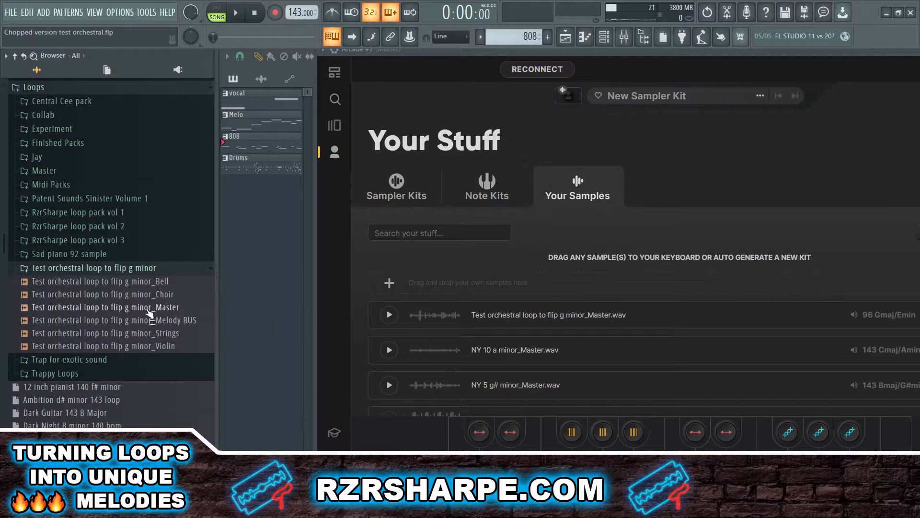
{"action": "left_click_drag", "start_coordinate": [147, 311], "coordinate": [499, 258]}
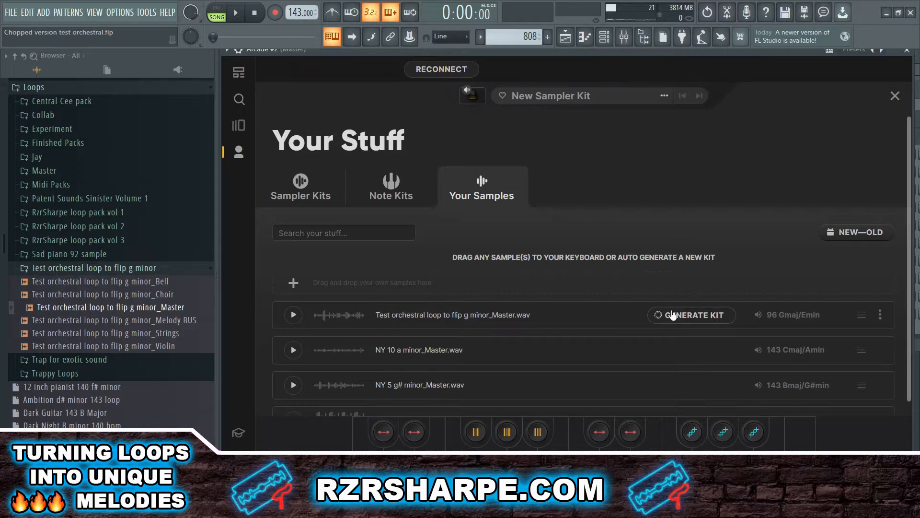
{"action": "left_click", "coordinate": [673, 315]}
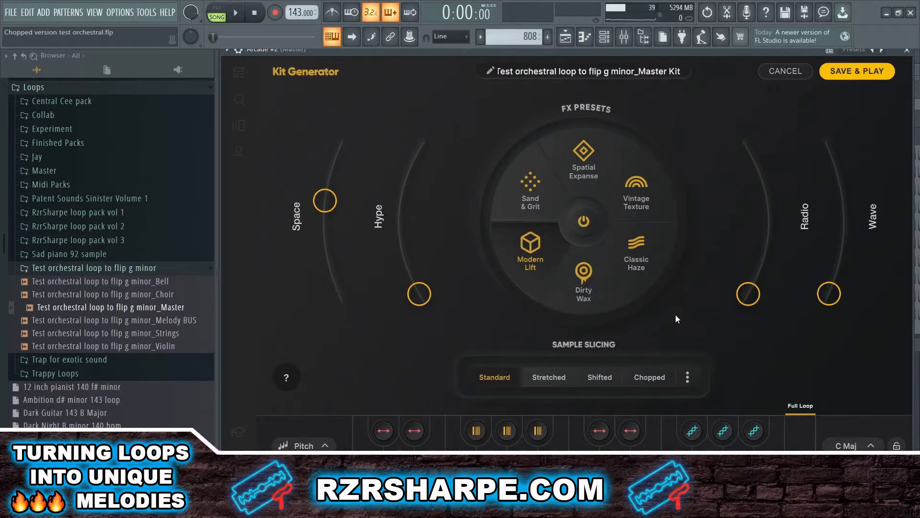
Step: Audition the first slices of the kit with Standard and Stretched slicing, and set the sample slicing to Chopped
{"action": "left_click", "coordinate": [358, 433]}
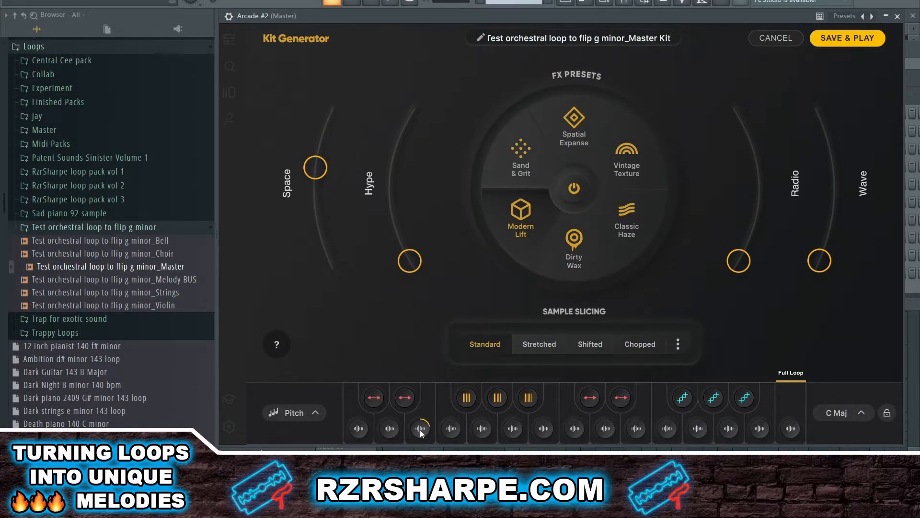
{"action": "left_click", "coordinate": [451, 428]}
{"action": "left_click", "coordinate": [542, 344]}
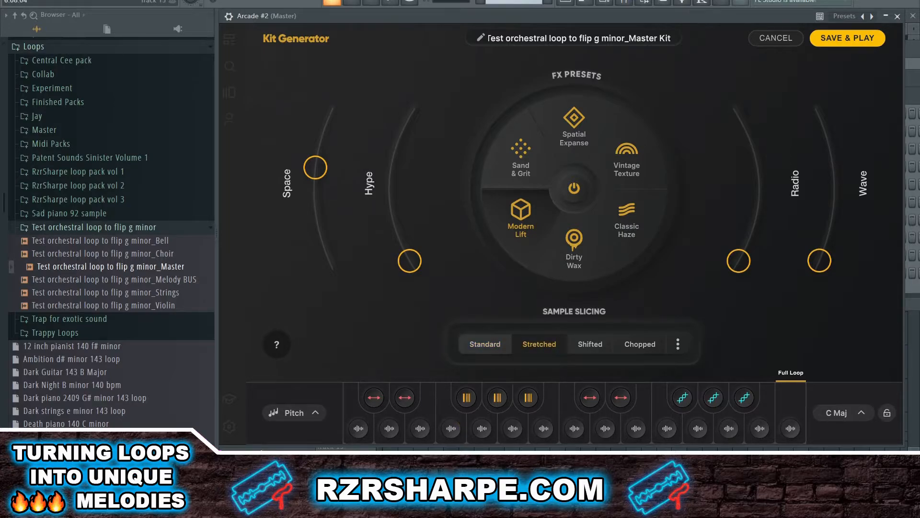
{"action": "left_click", "coordinate": [358, 428]}
{"action": "left_click", "coordinate": [390, 428]}
{"action": "left_click", "coordinate": [422, 429]}
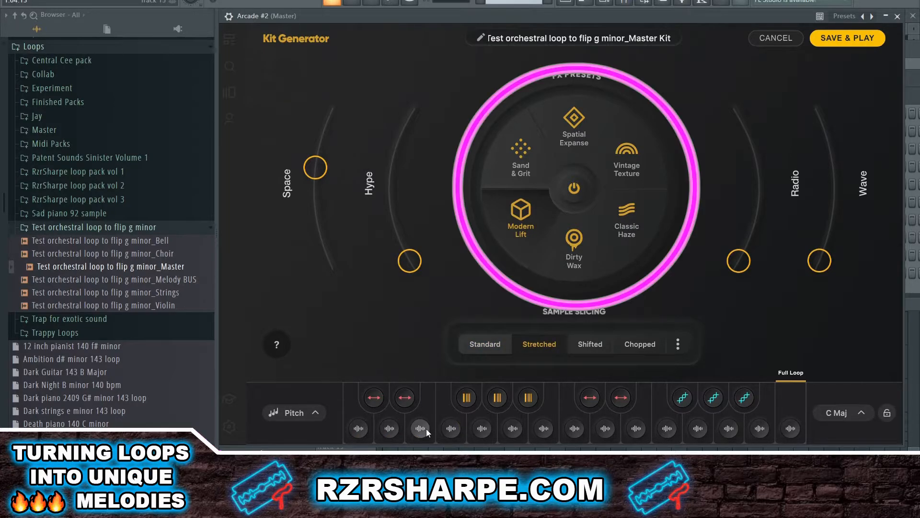
{"action": "left_click", "coordinate": [452, 429]}
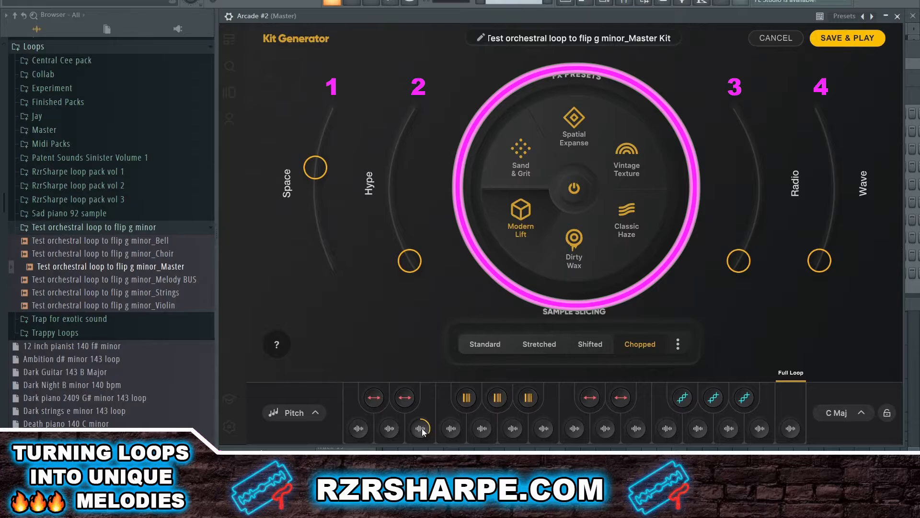
Step: Apply the Classic Haze FX preset with Pump Verb and Echo at minimum and Color raised slightly
{"action": "left_click", "coordinate": [629, 167]}
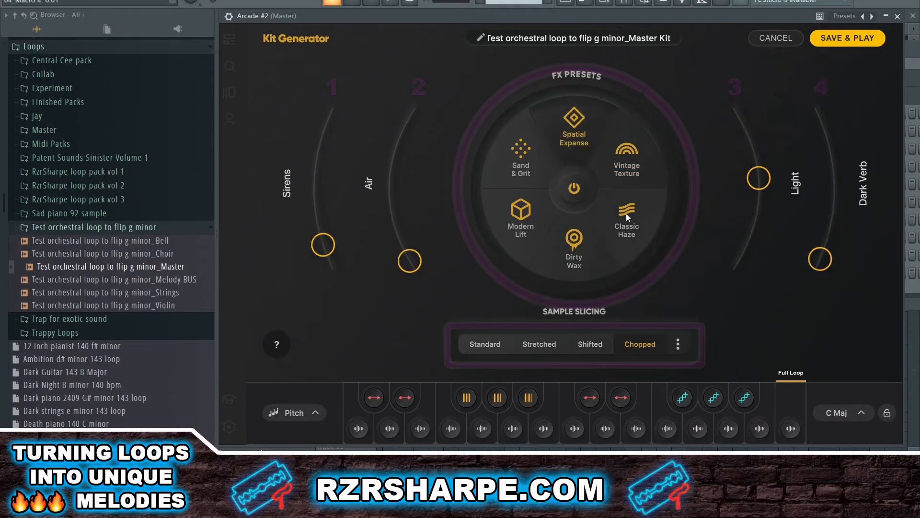
{"action": "left_click", "coordinate": [626, 215]}
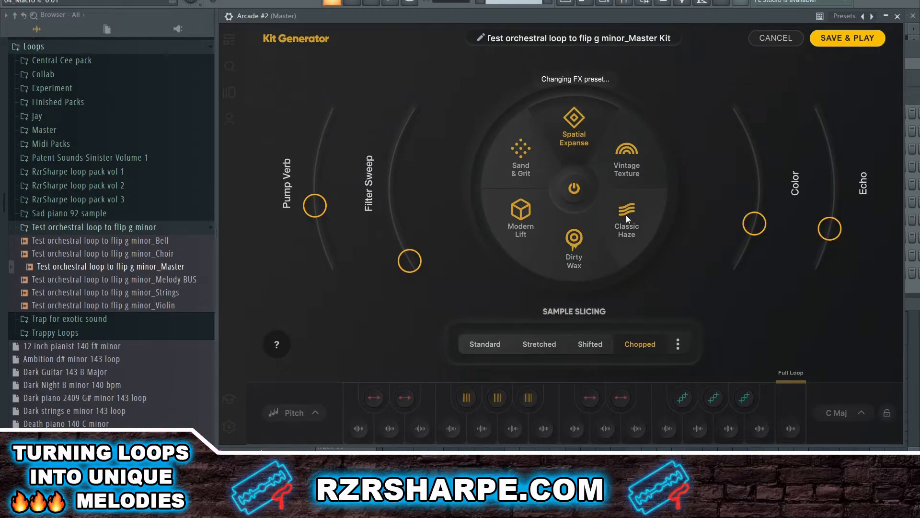
{"action": "left_click_drag", "start_coordinate": [331, 204], "coordinate": [329, 260]}
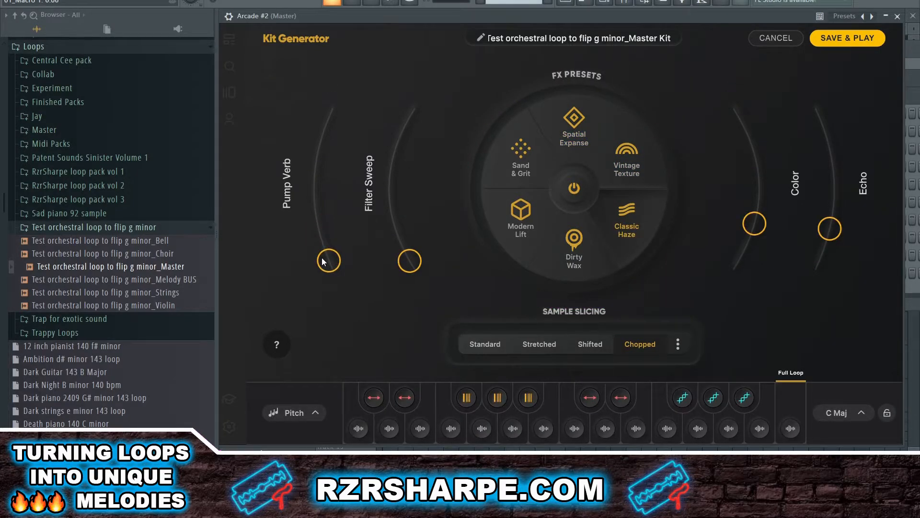
{"action": "left_click_drag", "start_coordinate": [752, 228], "coordinate": [755, 211]}
{"action": "left_click_drag", "start_coordinate": [839, 231], "coordinate": [820, 260]}
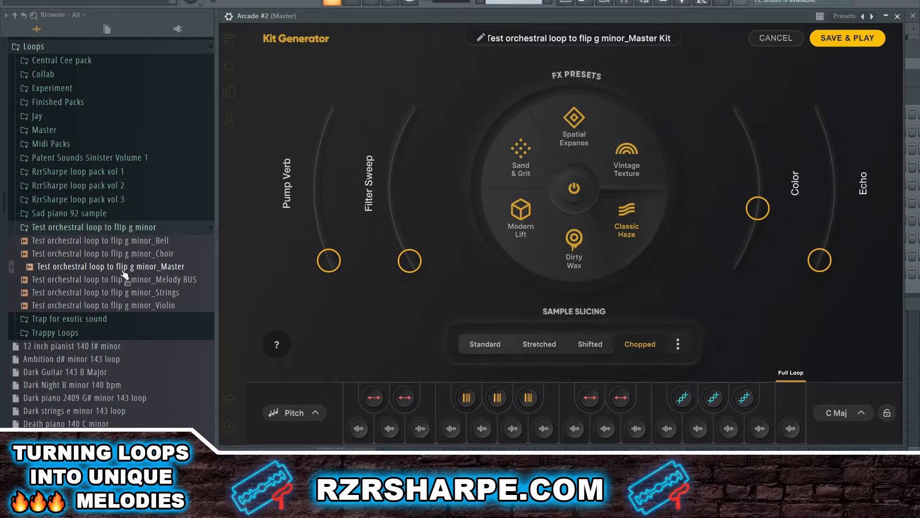
Step: Save the generated kit as "Test 2" with the session key locked to E min
{"action": "left_click", "coordinate": [857, 414]}
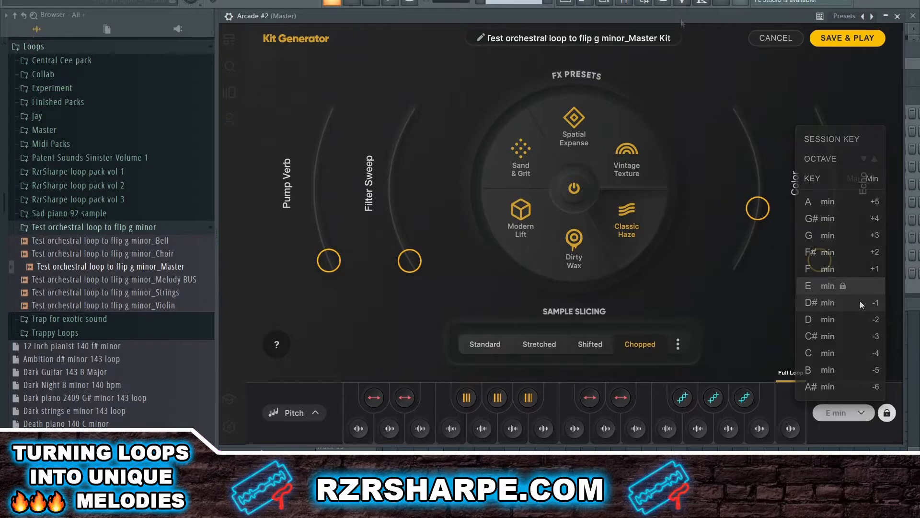
{"action": "left_click_drag", "start_coordinate": [680, 15], "coordinate": [680, 54]}
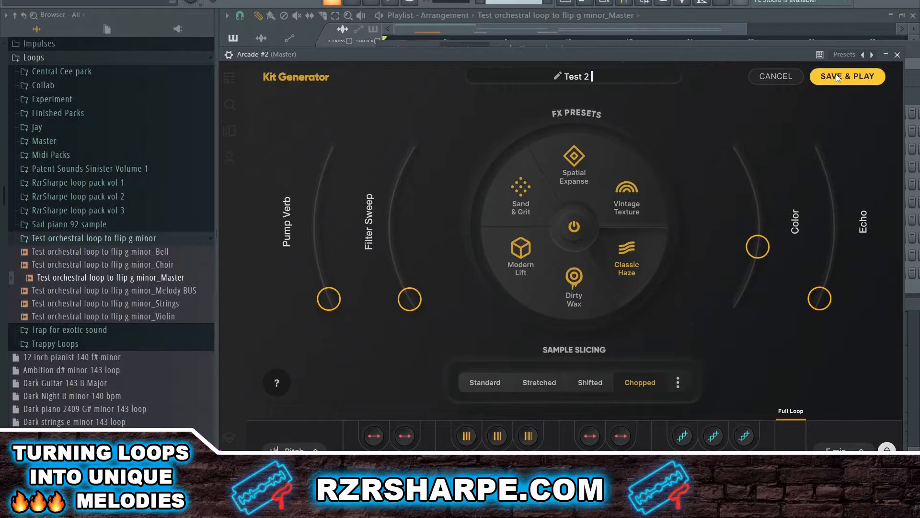
{"action": "left_click", "coordinate": [837, 78]}
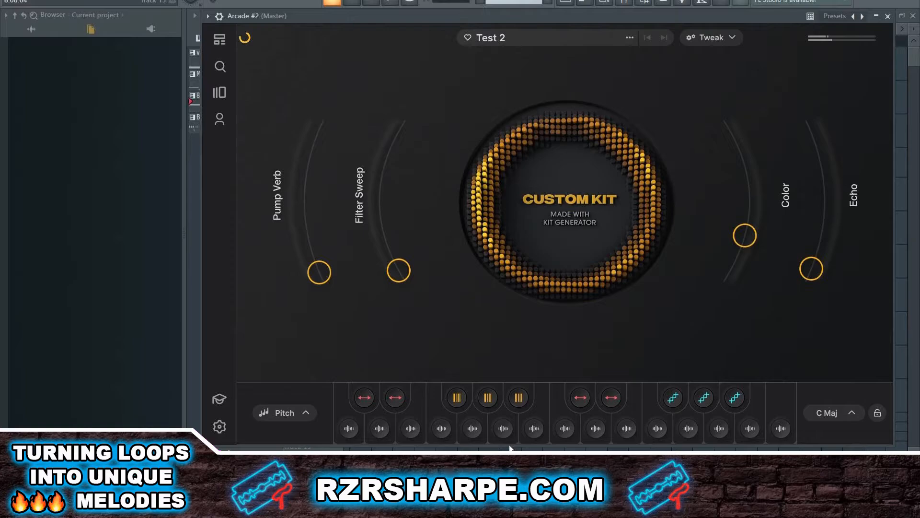
Step: Lengthen the sixth slice of the Test 2 kit by moving its loop end to about 0.24, and audition it
{"action": "left_click", "coordinate": [505, 413]}
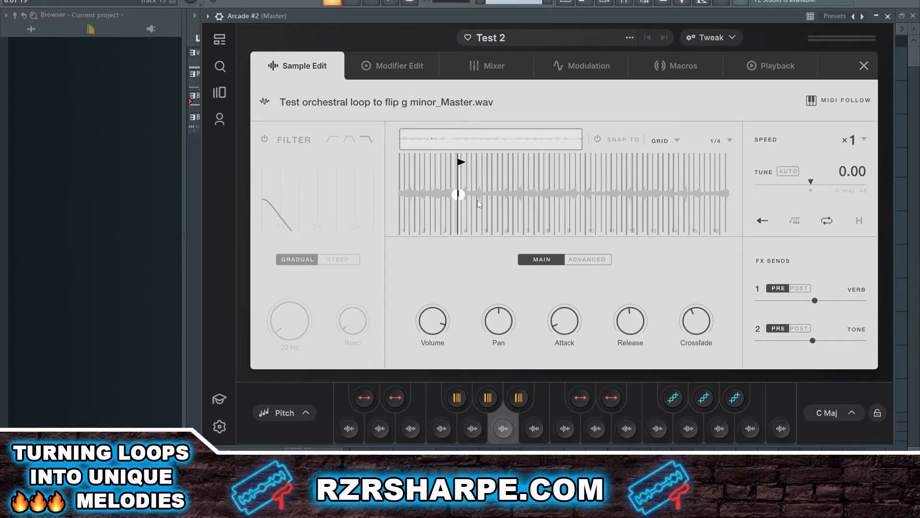
{"action": "left_click_drag", "start_coordinate": [465, 193], "coordinate": [472, 193]}
{"action": "left_click", "coordinate": [503, 428]}
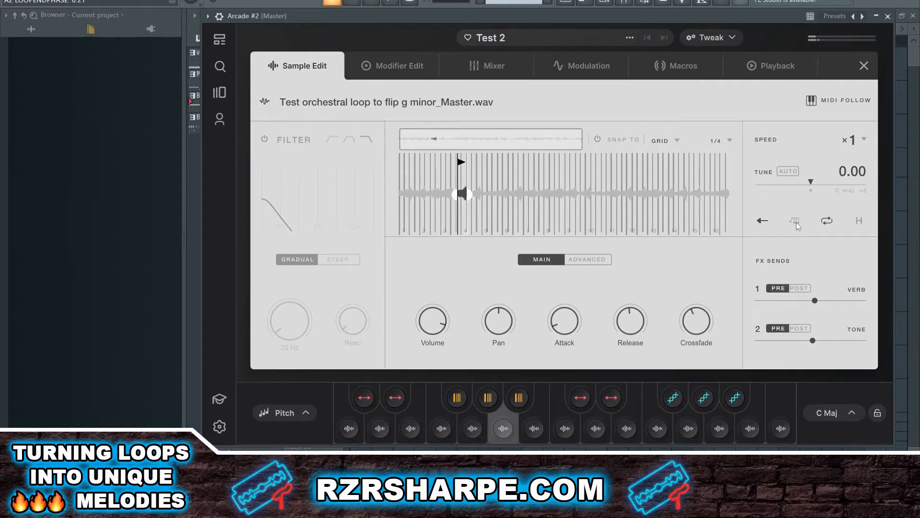
{"action": "left_click", "coordinate": [502, 429]}
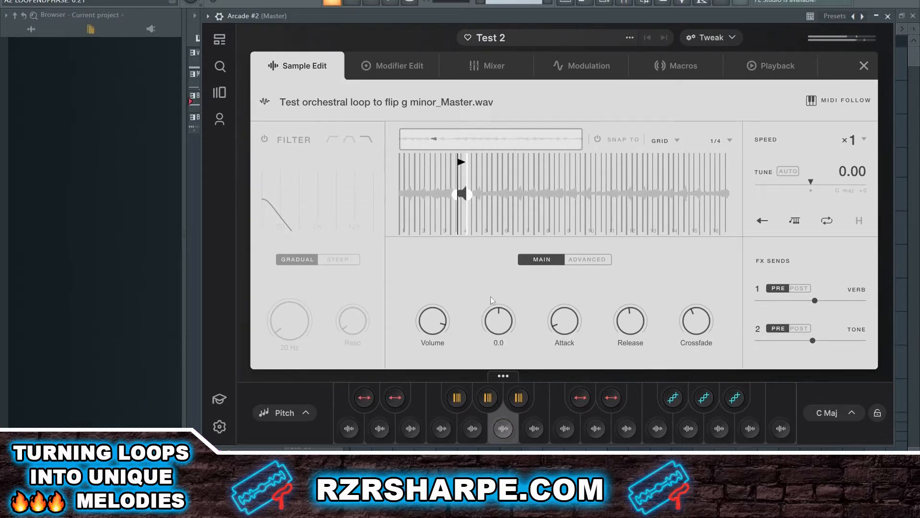
{"action": "left_click", "coordinate": [502, 429]}
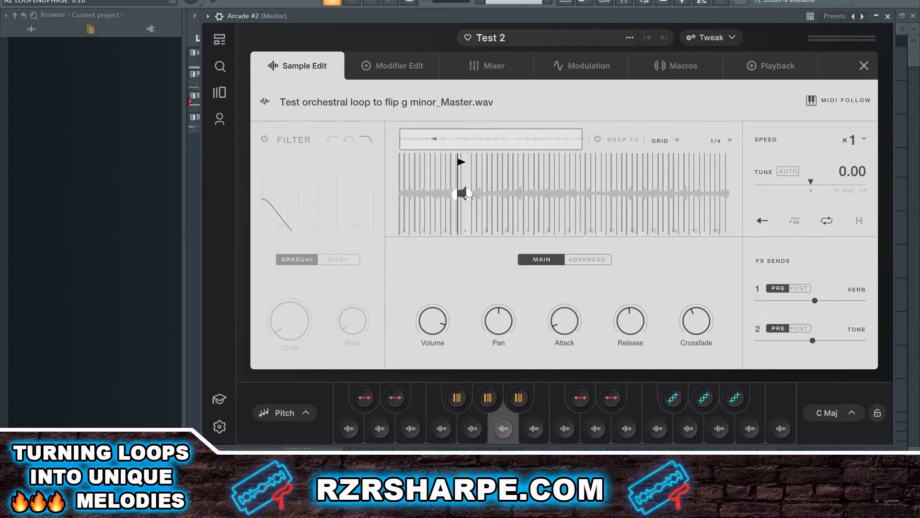
{"action": "left_click", "coordinate": [505, 429]}
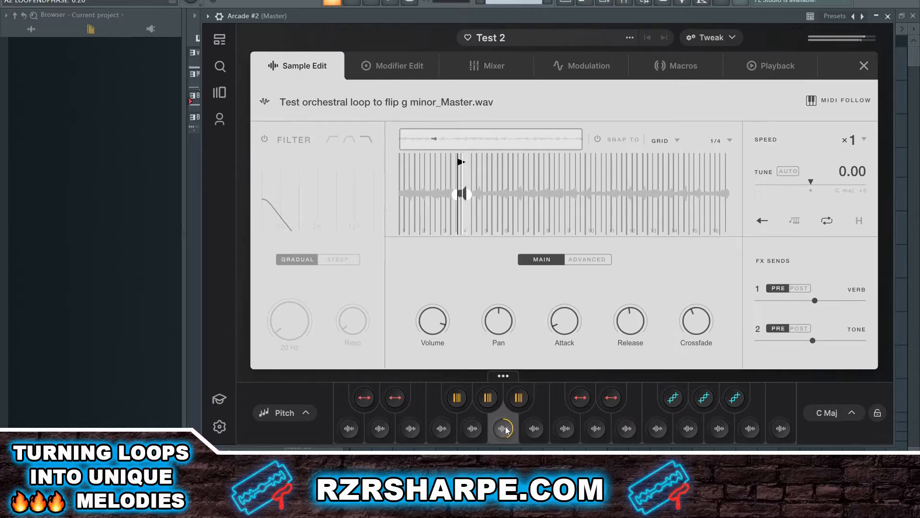
{"action": "left_click_drag", "start_coordinate": [467, 196], "coordinate": [482, 199]}
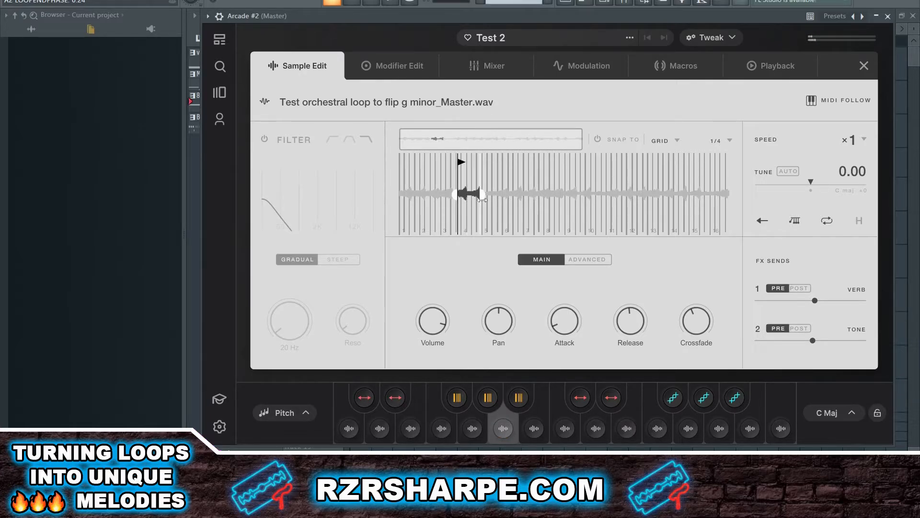
{"action": "left_click", "coordinate": [505, 429]}
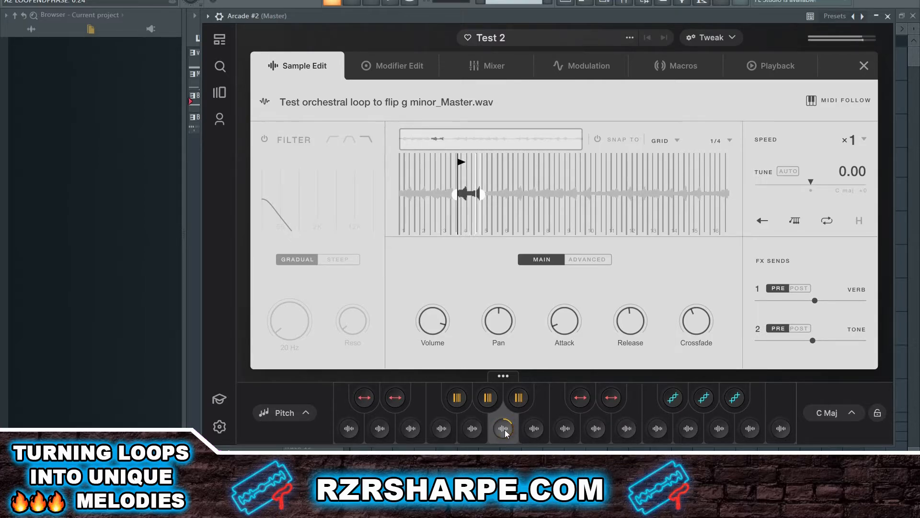
{"action": "left_click", "coordinate": [863, 66]}
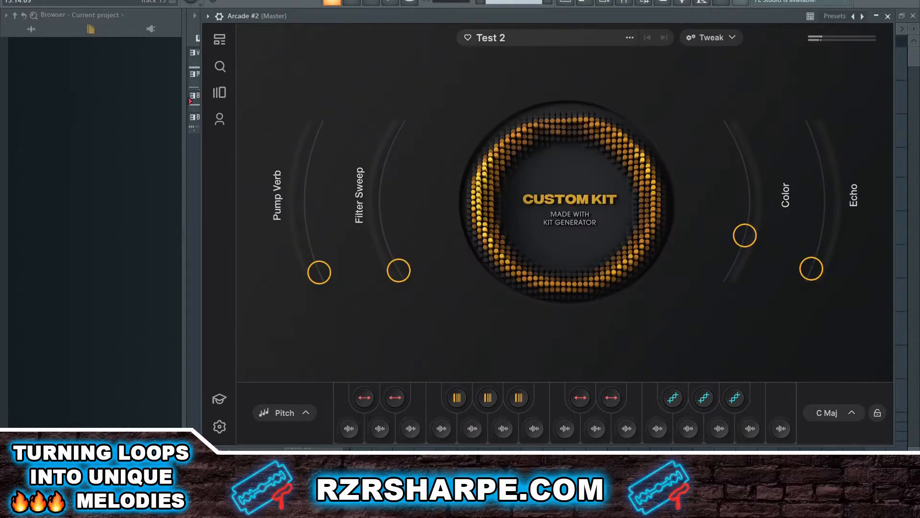
Step: Move the seventh slice's start point back to about bar 14 and audition it, and open the kit's options
{"action": "left_click", "coordinate": [537, 430]}
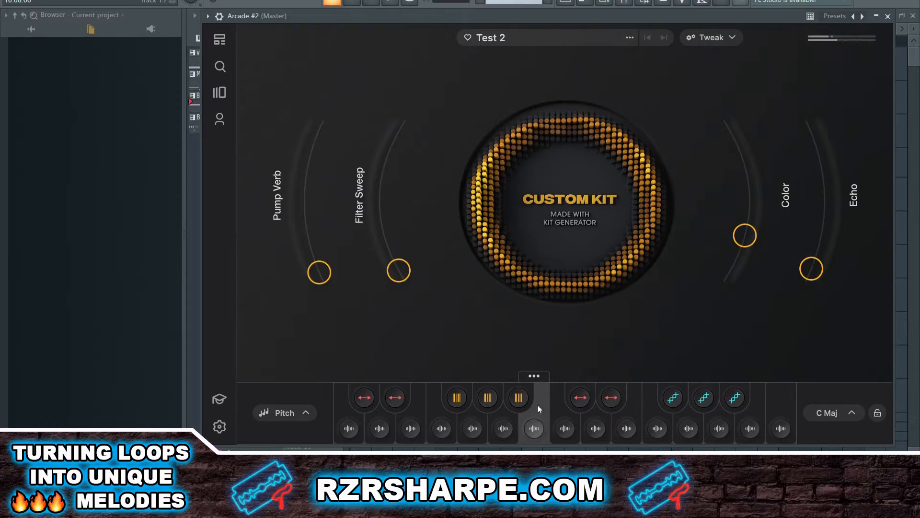
{"action": "left_click", "coordinate": [534, 375]}
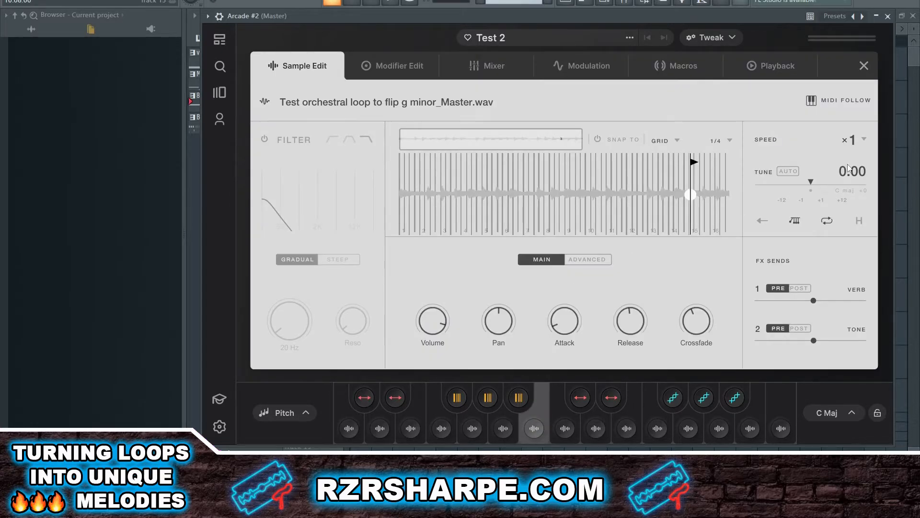
{"action": "left_click_drag", "start_coordinate": [684, 206], "coordinate": [658, 206]}
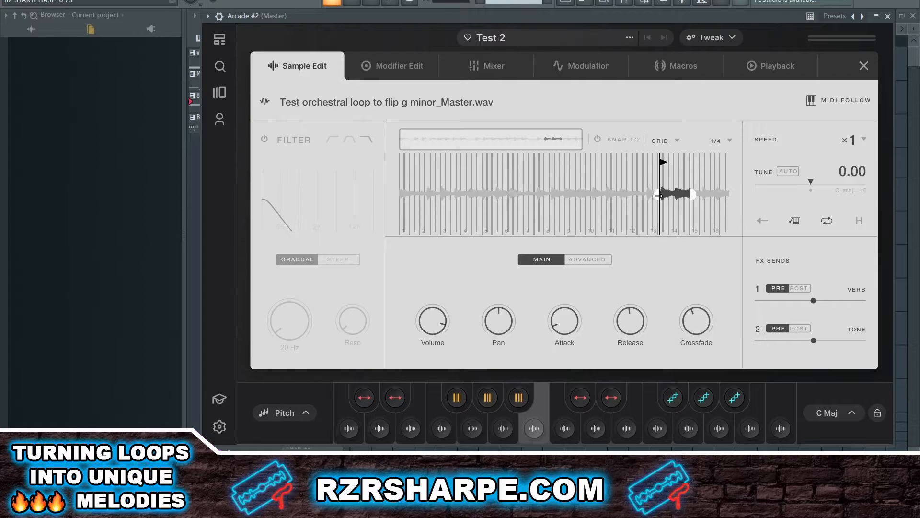
{"action": "left_click", "coordinate": [536, 430]}
{"action": "left_click_drag", "start_coordinate": [659, 201], "coordinate": [674, 202]}
{"action": "left_click", "coordinate": [535, 429]}
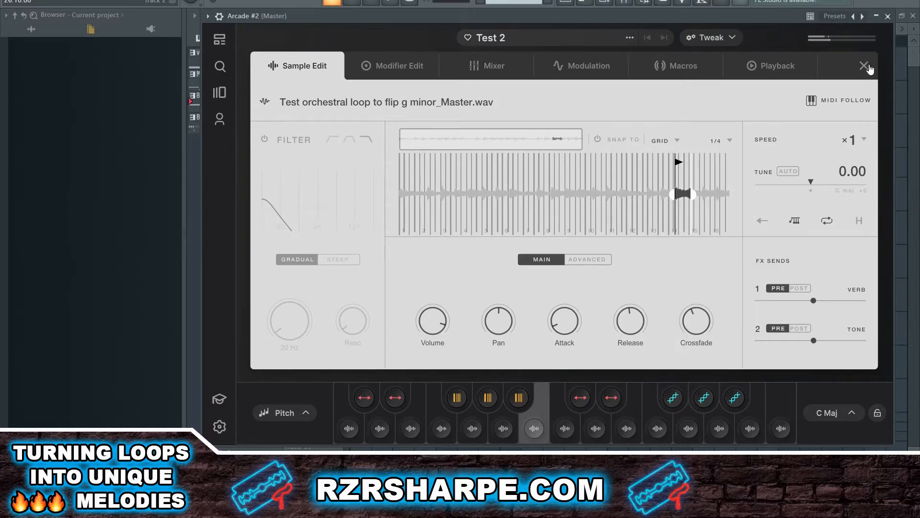
{"action": "left_click", "coordinate": [864, 66]}
{"action": "left_click", "coordinate": [630, 37]}
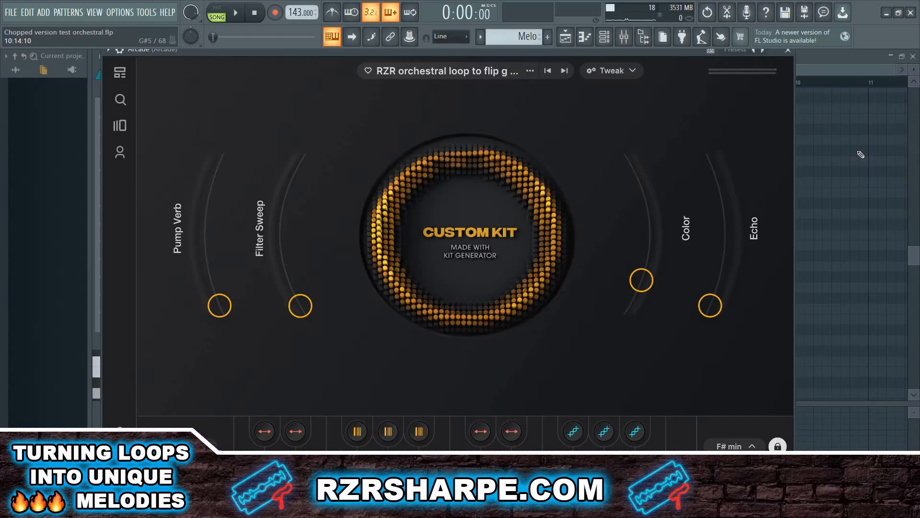
Step: Open the piano roll of the first Arcade channel
{"action": "left_click", "coordinate": [607, 39]}
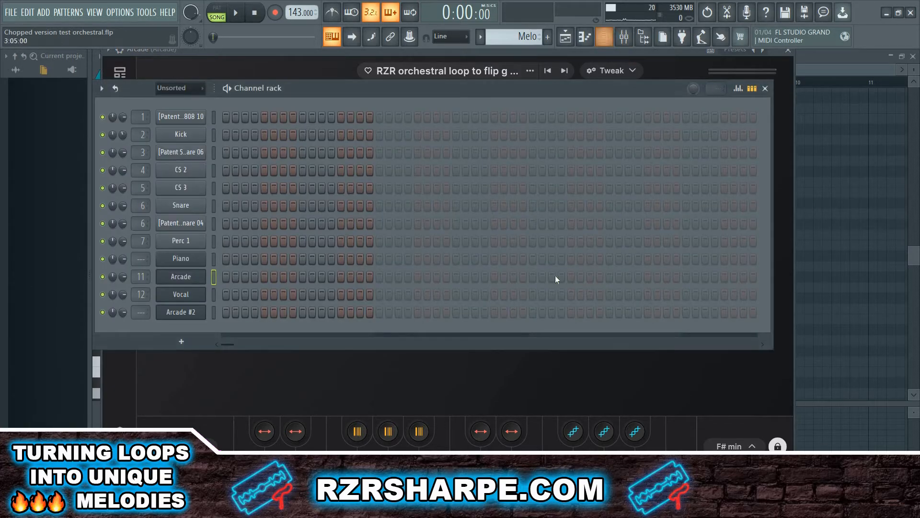
{"action": "right_click", "coordinate": [194, 286]}
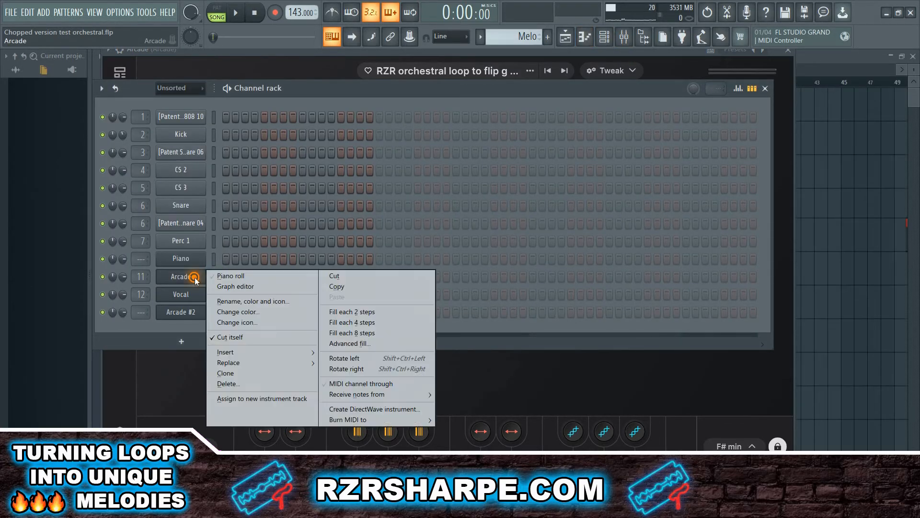
{"action": "left_click", "coordinate": [223, 275]}
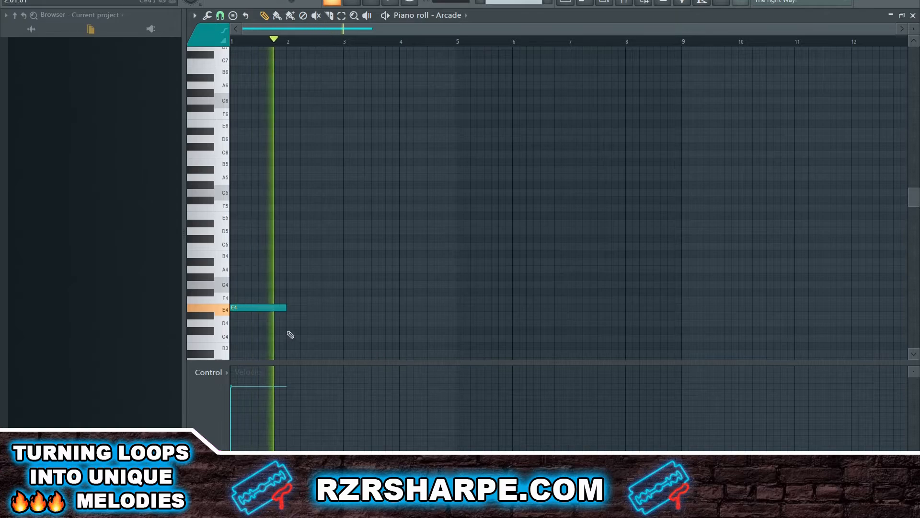
Step: Add a one-bar note at bar 2, set its pitch to C4, and audition the phrase
{"action": "left_click", "coordinate": [304, 269]}
{"action": "key", "text": "space"}
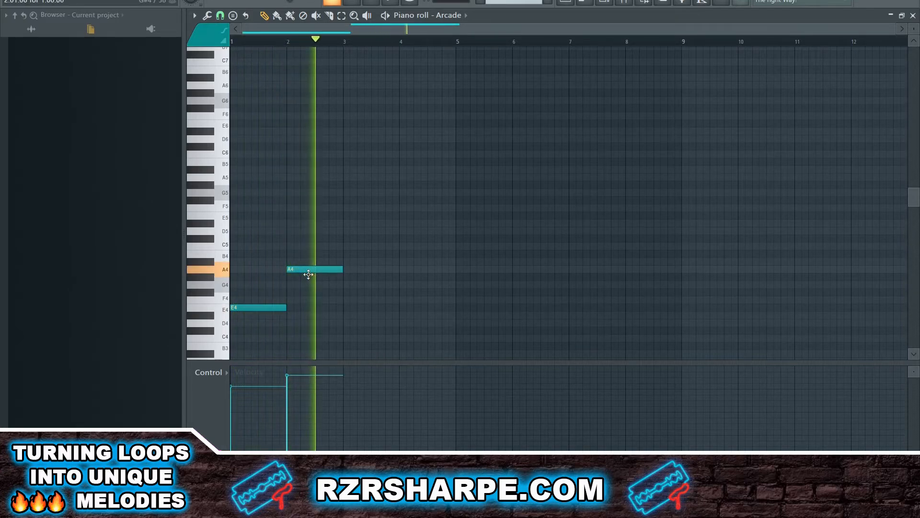
{"action": "key", "text": "space"}
{"action": "left_click_drag", "start_coordinate": [308, 274], "coordinate": [309, 340]}
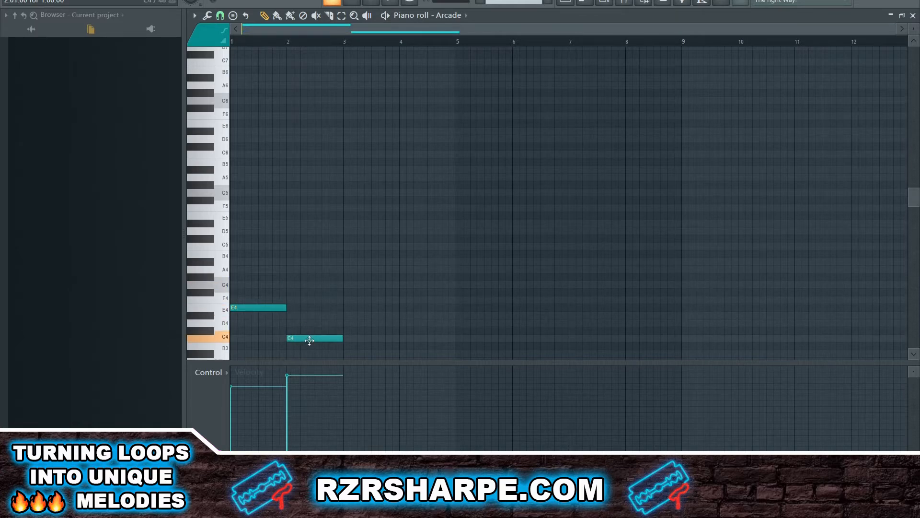
{"action": "key", "text": "space"}
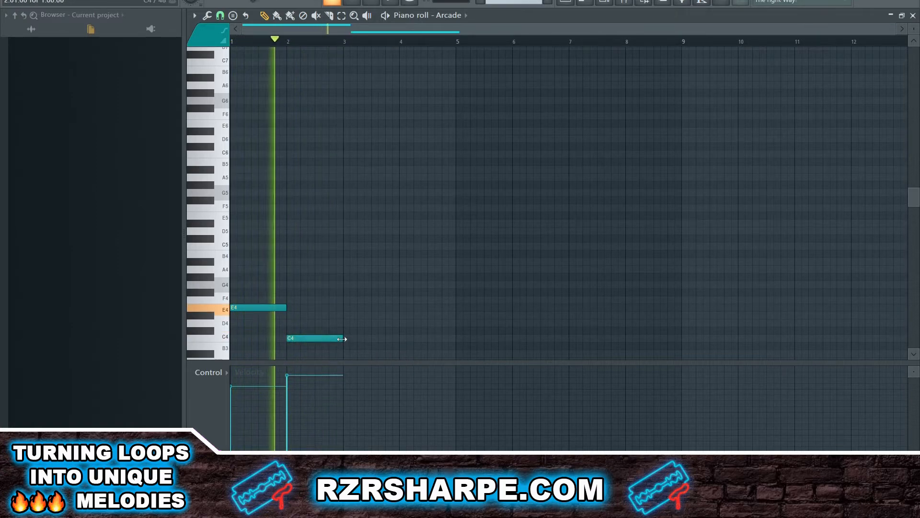
Step: Shorten the C4 note to half a bar, fill the rest of bar 2 with a D4 note, and audition the phrase
{"action": "left_click_drag", "start_coordinate": [342, 338], "coordinate": [314, 339]}
{"action": "key", "text": "space"}
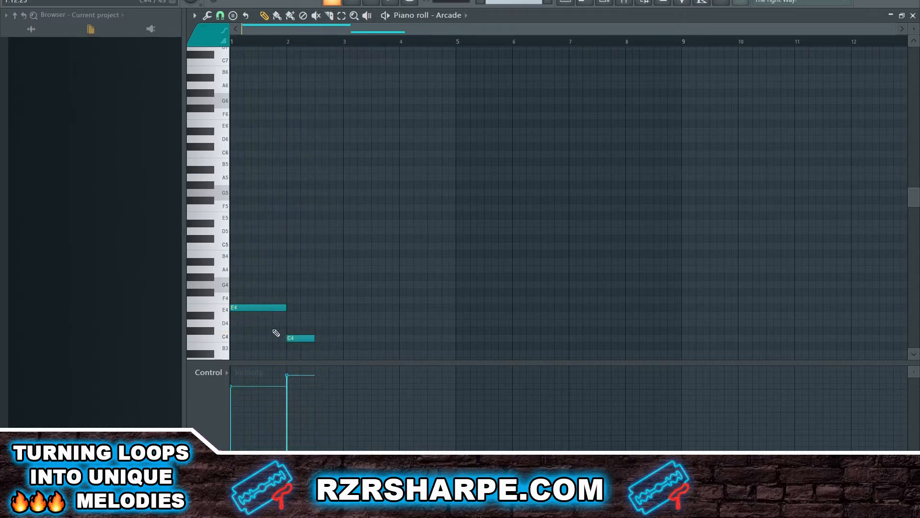
{"action": "left_click", "coordinate": [316, 323]}
{"action": "mouse_move", "coordinate": [314, 326]}
{"action": "left_mouse_down"}
{"action": "mouse_move", "coordinate": [314, 285]}
{"action": "mouse_move", "coordinate": [314, 321]}
{"action": "left_mouse_up"}
{"action": "key", "text": "space"}
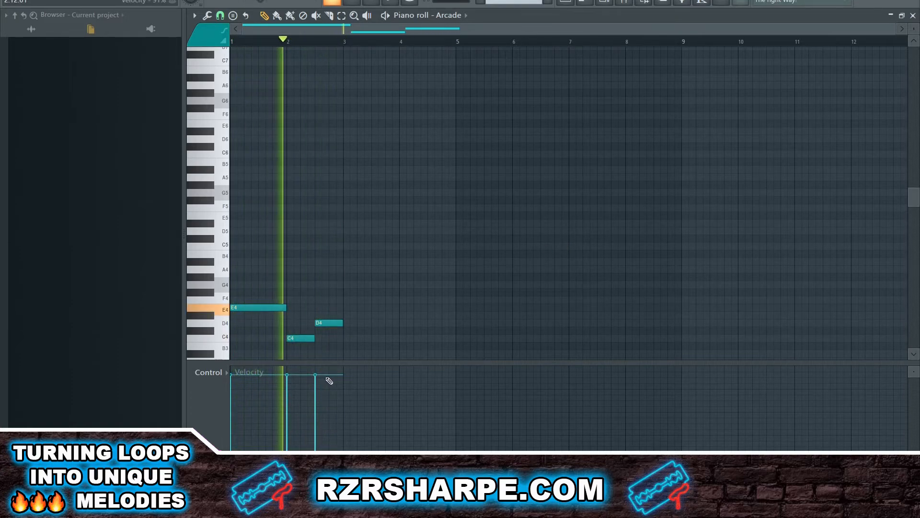
Step: Lengthen the D4 note to the start of bar 4 and audition the phrase
{"action": "key", "text": "space"}
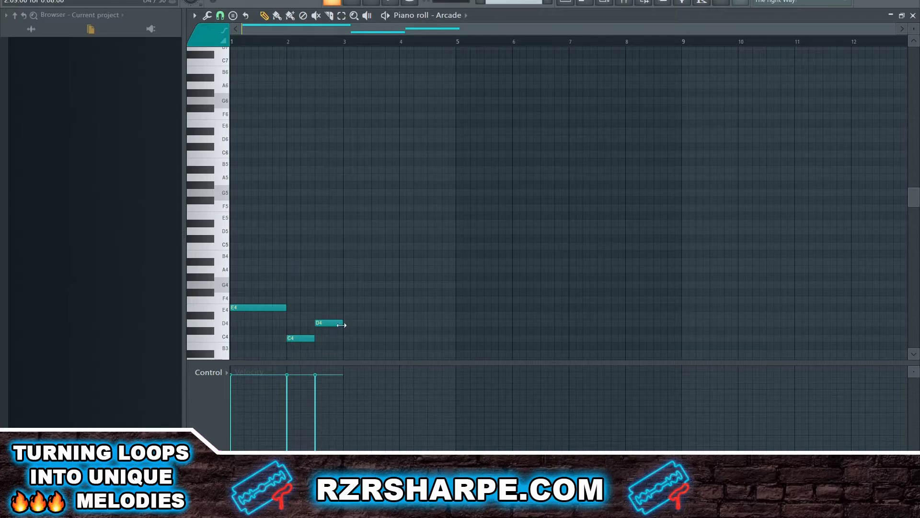
{"action": "left_click_drag", "start_coordinate": [343, 323], "coordinate": [395, 324]}
{"action": "key", "text": "space"}
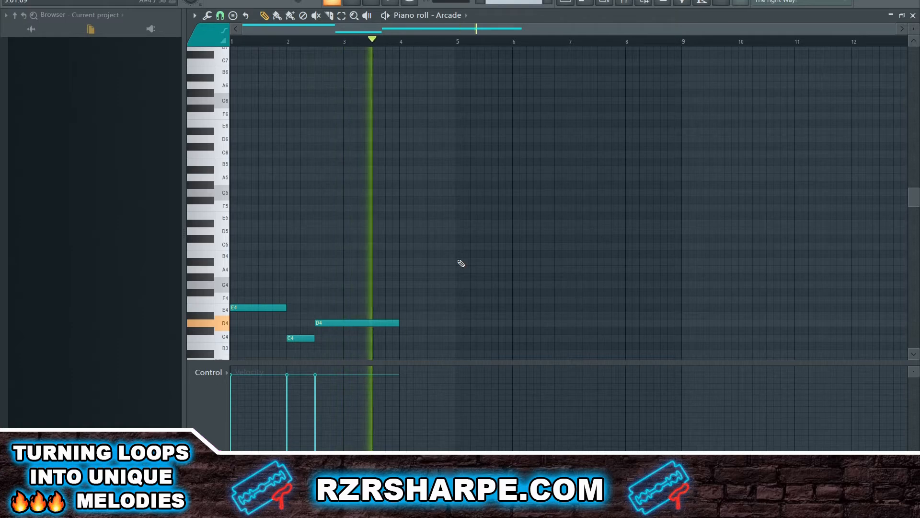
{"action": "left_click_drag", "start_coordinate": [398, 324], "coordinate": [427, 324]}
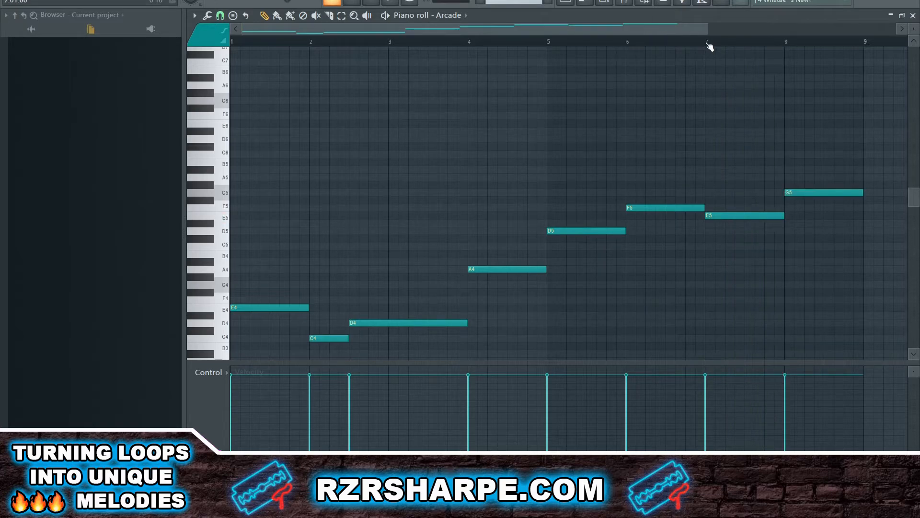
Step: Change the bar 8 note to a half-bar B5 followed by a half-bar A5, and audition the ending
{"action": "left_click", "coordinate": [709, 43]}
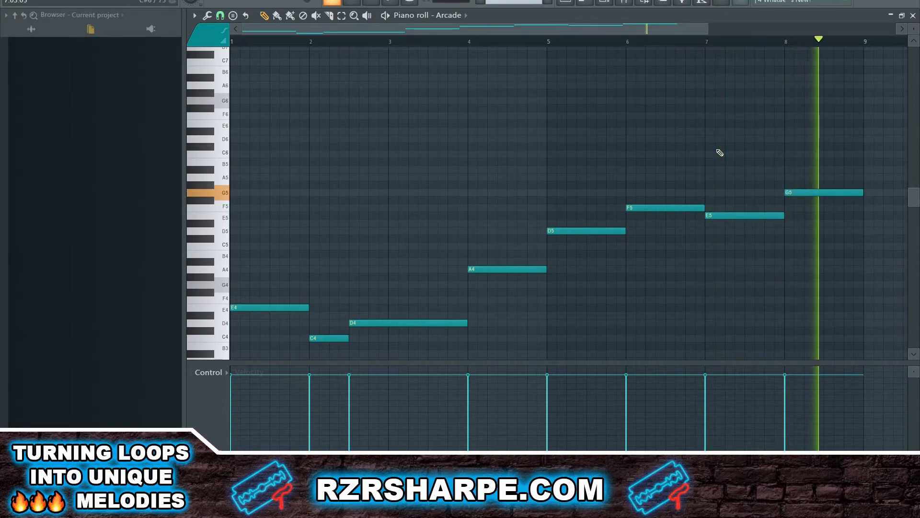
{"action": "key", "text": "space"}
{"action": "left_click_drag", "start_coordinate": [804, 190], "coordinate": [805, 158]}
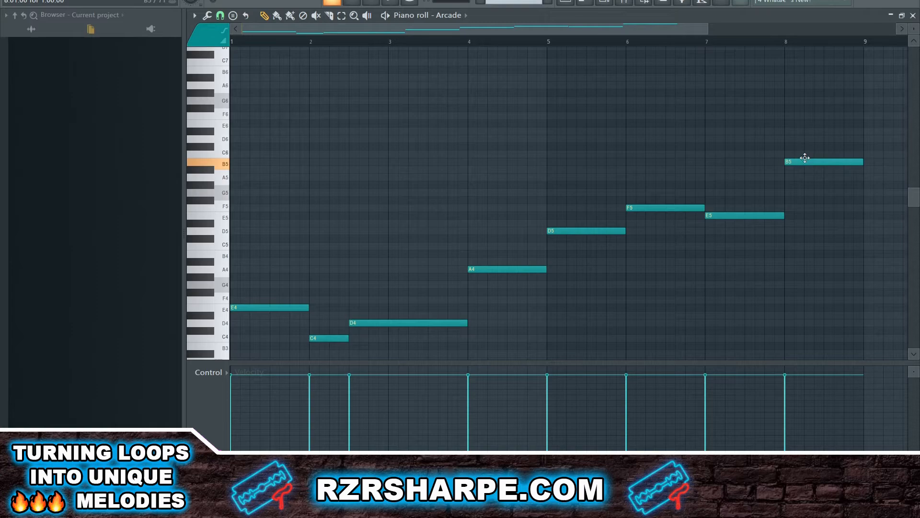
{"action": "left_click_drag", "start_coordinate": [862, 161], "coordinate": [848, 178]}
{"action": "left_click", "coordinate": [778, 43]}
{"action": "key", "text": "space"}
Step: Retune the ending to D5 in bar 7 and half-bar notes B4 and E5 in bar 8, auditioning from bar 5
{"action": "left_click_drag", "start_coordinate": [734, 214], "coordinate": [734, 230]}
{"action": "left_click_drag", "start_coordinate": [793, 162], "coordinate": [793, 254]}
{"action": "left_click", "coordinate": [546, 41]}
{"action": "key", "text": "space"}
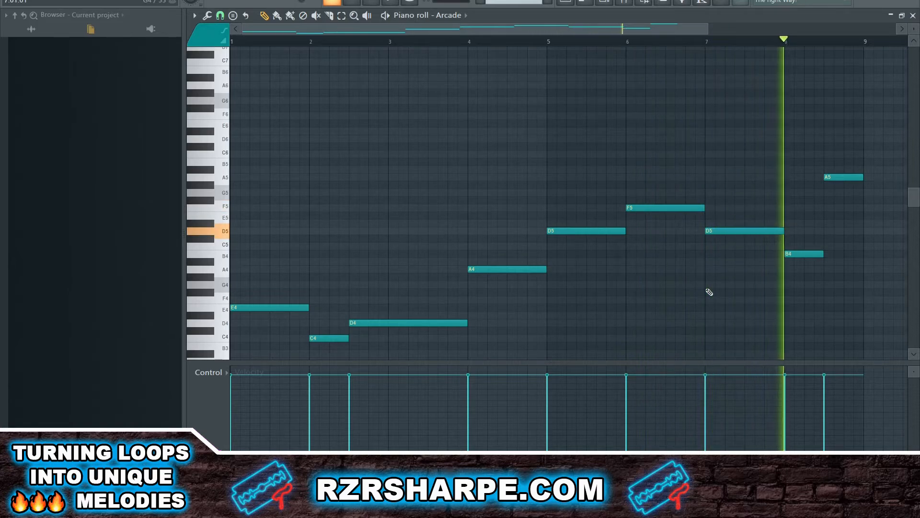
{"action": "scroll", "coordinate": [866, 268], "scroll_direction": "down", "scroll_amount": 2}
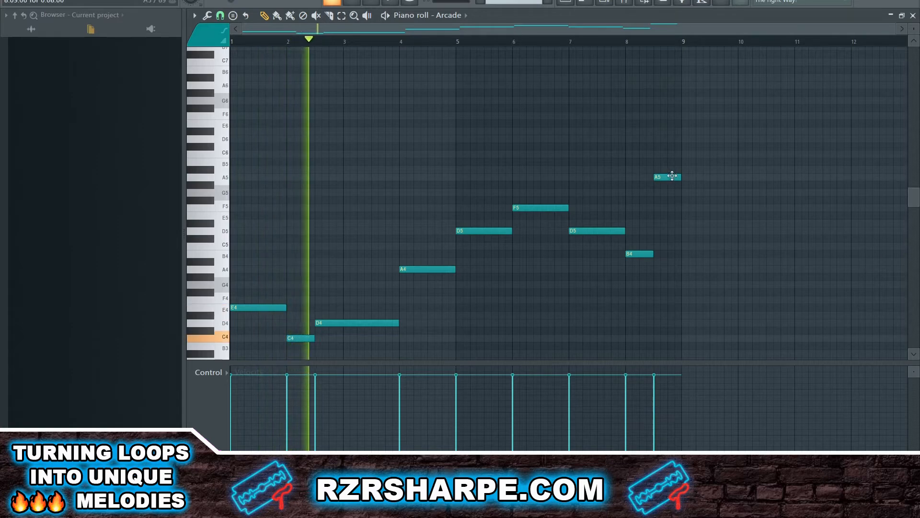
{"action": "left_click_drag", "start_coordinate": [672, 175], "coordinate": [673, 219]}
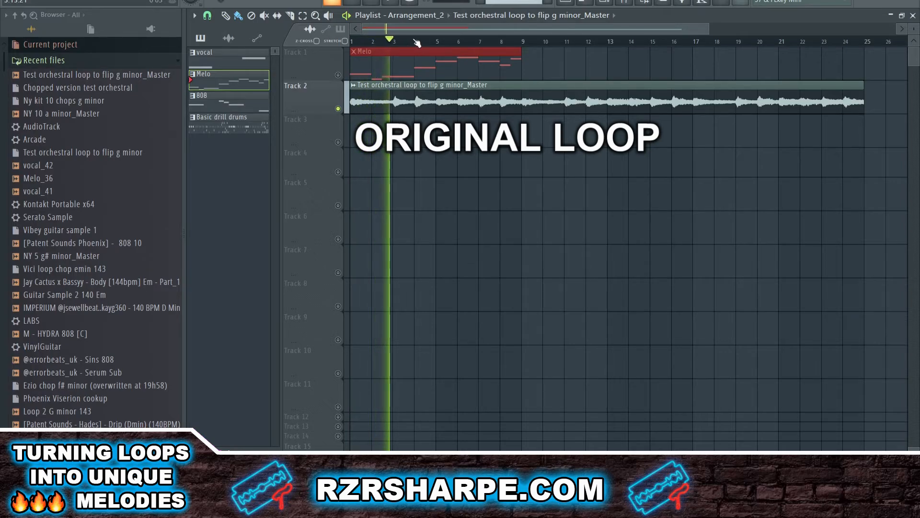
Step: Compare the original orchestral loop at several positions with the chopped Melo pattern by soloing Track 1
{"action": "left_click", "coordinate": [437, 41]}
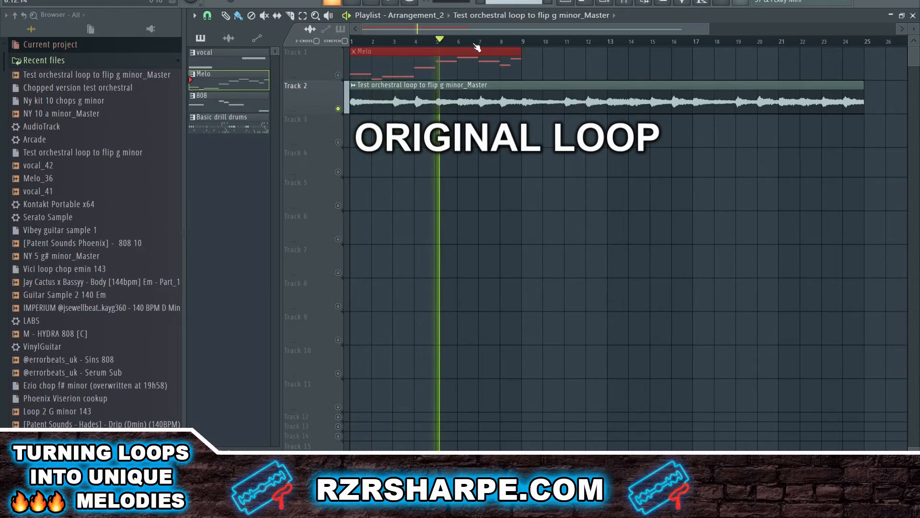
{"action": "left_click", "coordinate": [476, 43]}
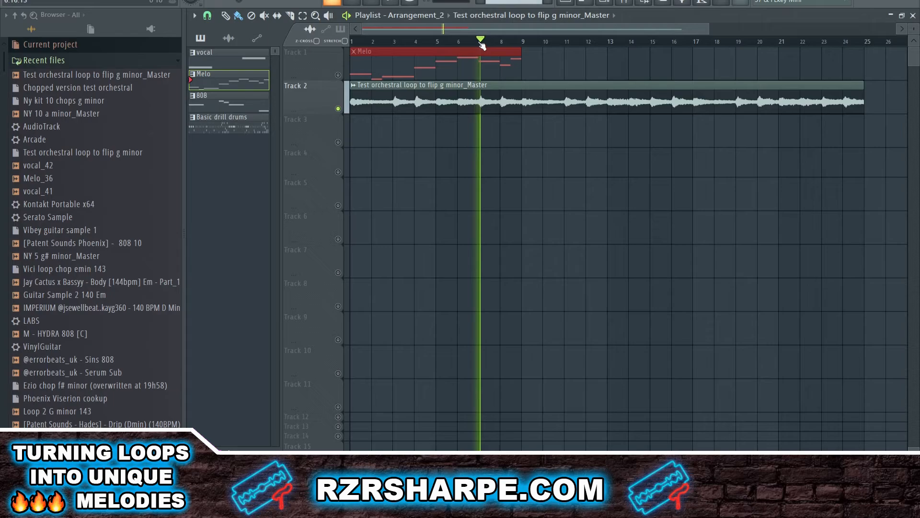
{"action": "left_click", "coordinate": [515, 43]}
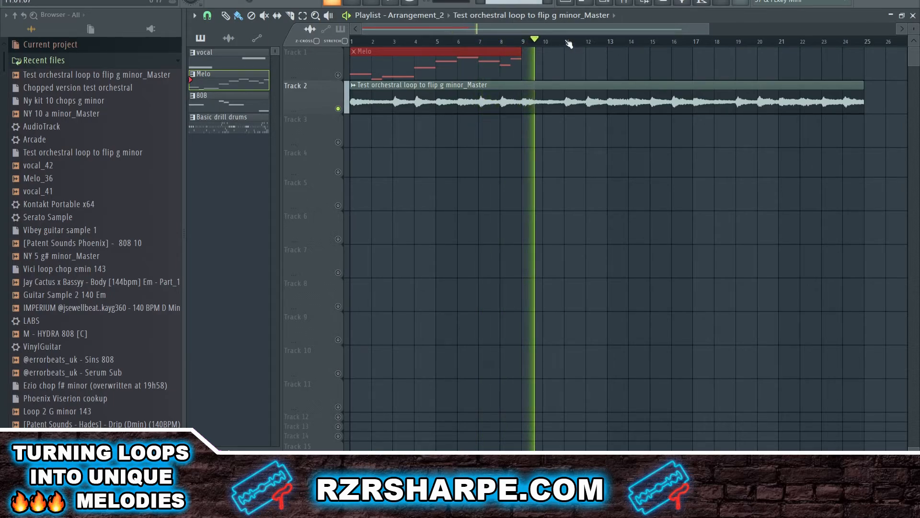
{"action": "right_click", "coordinate": [338, 75]}
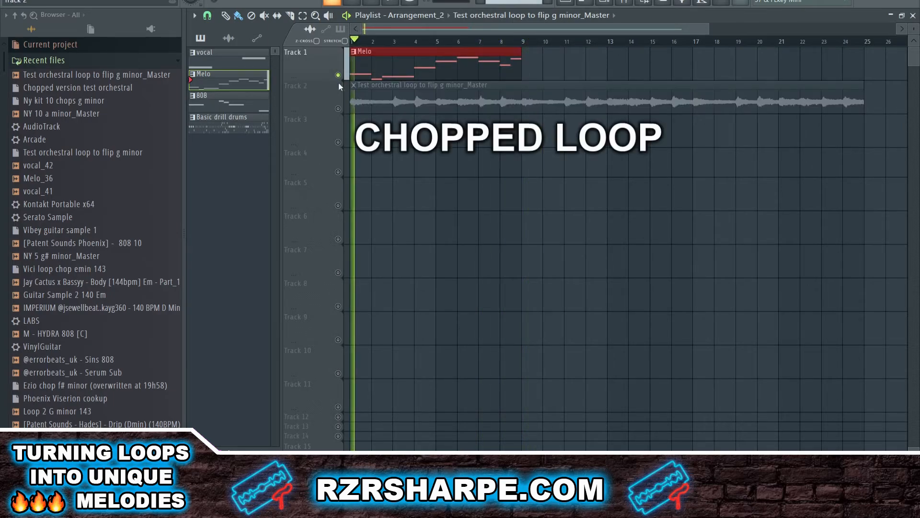
{"action": "key", "text": "space"}
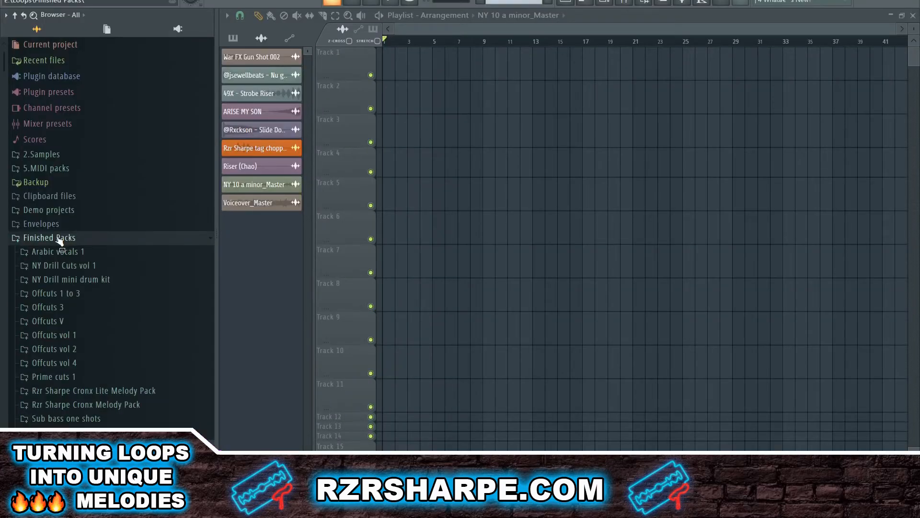
Step: Place the NY 10 a minor_Master sample from NY Drill Cuts vol 1 at the start of Track 1 and audition it
{"action": "left_click", "coordinate": [57, 263]}
{"action": "scroll", "coordinate": [91, 269], "scroll_direction": "down", "scroll_amount": 2}
{"action": "left_click", "coordinate": [91, 251]}
{"action": "scroll", "coordinate": [91, 312], "scroll_direction": "down", "scroll_amount": 3}
{"action": "left_click", "coordinate": [91, 332]}
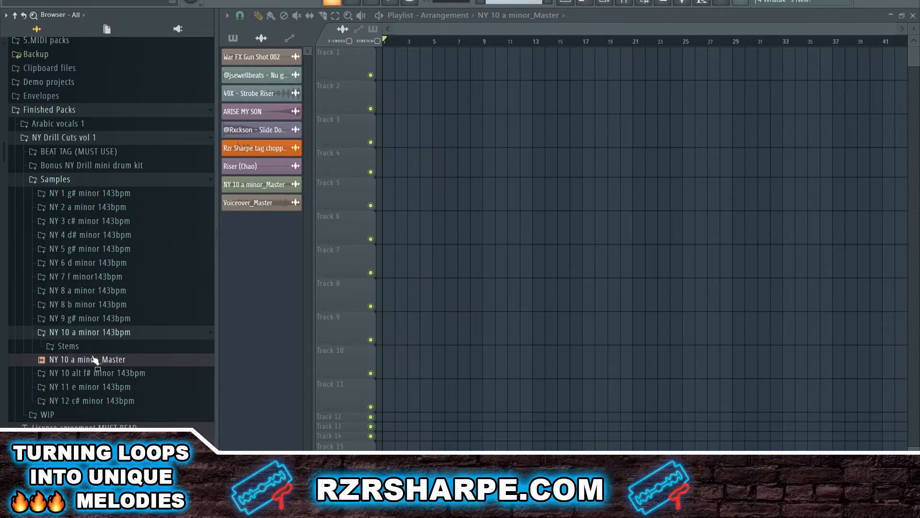
{"action": "left_click_drag", "start_coordinate": [92, 359], "coordinate": [384, 62]}
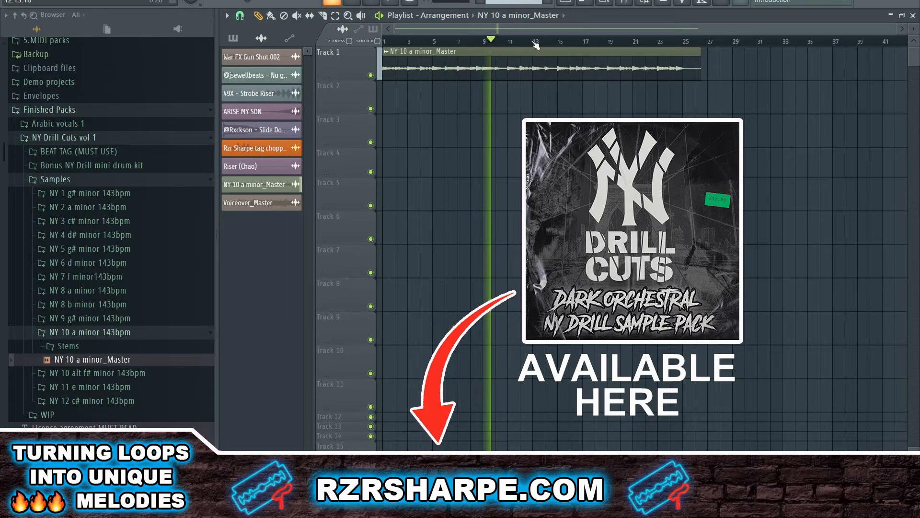
{"action": "left_click", "coordinate": [638, 45]}
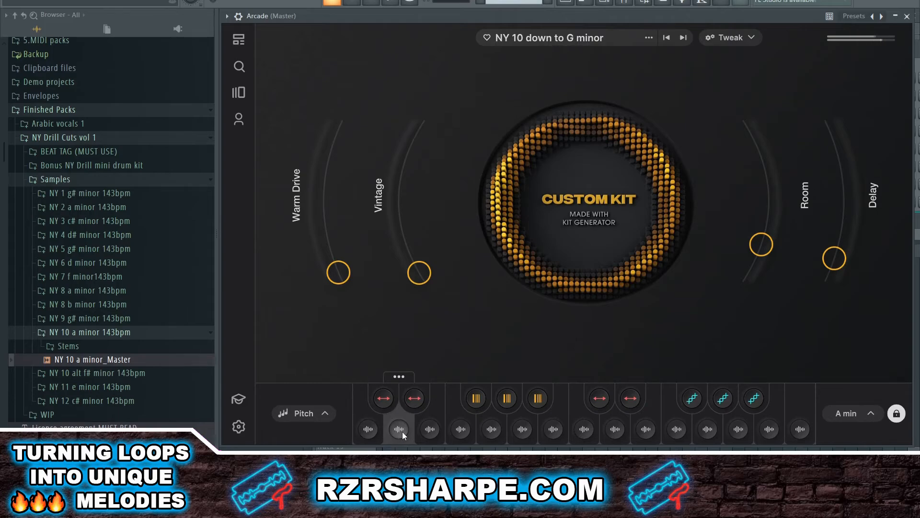
Step: Audition the NY 10 down to G minor kit with its chopped pattern, and play the full orchestral loop arrangement
{"action": "left_click", "coordinate": [427, 432]}
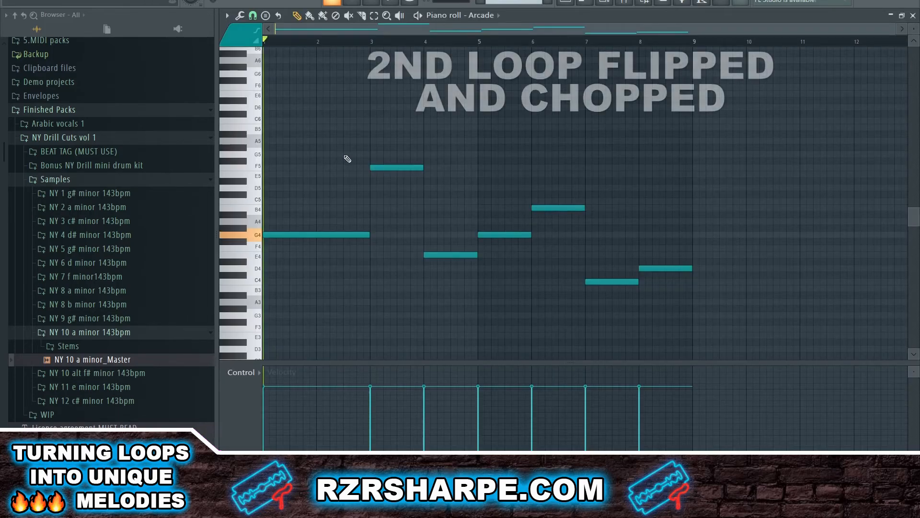
{"action": "key", "text": "space"}
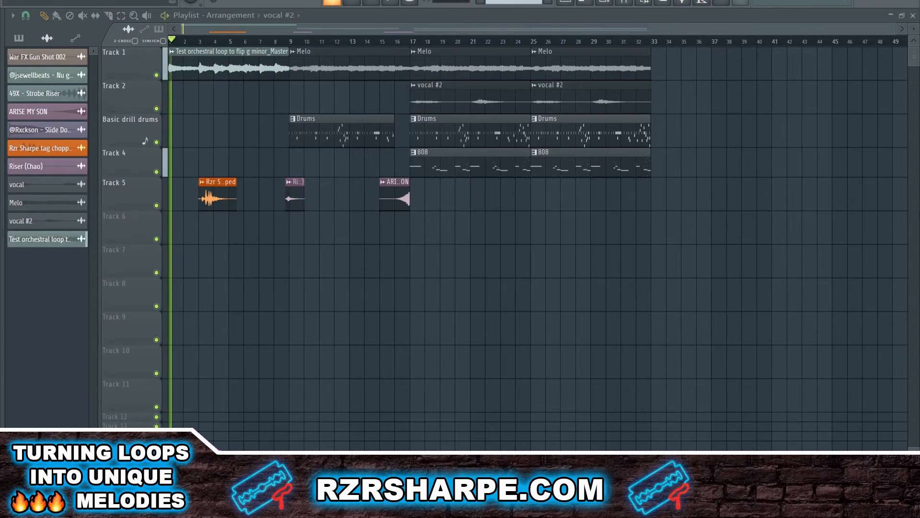
{"action": "key", "text": "space"}
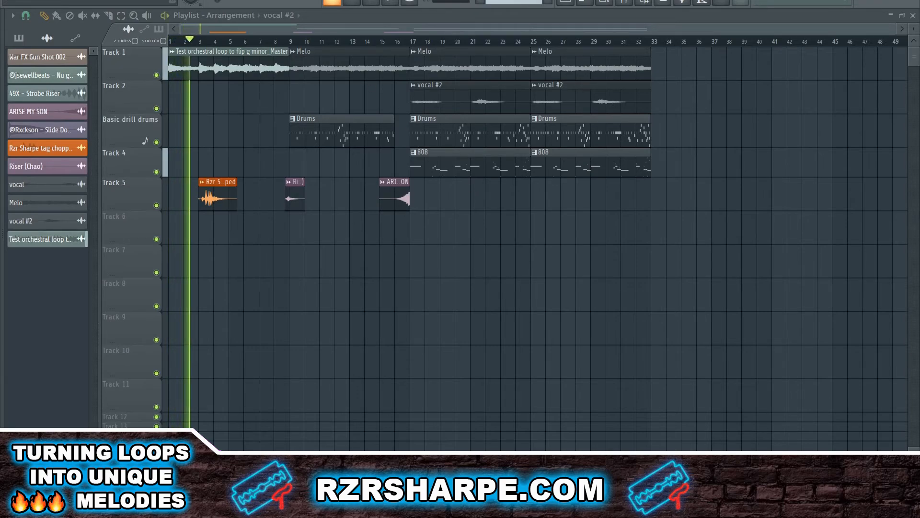